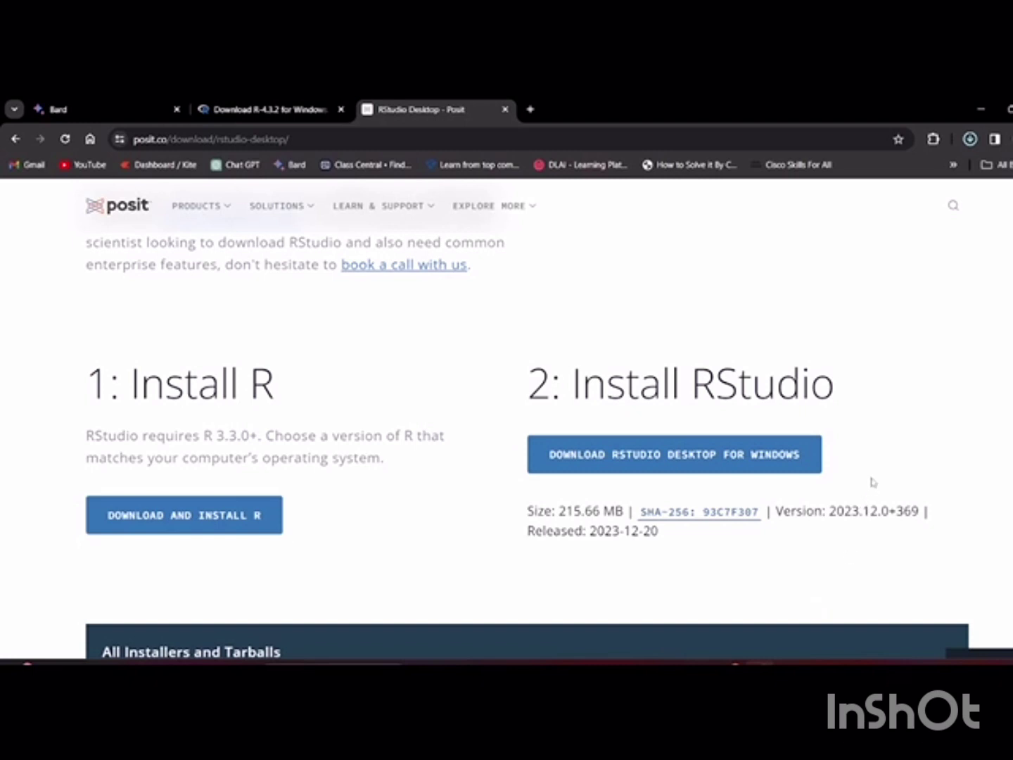
# Launch the R-4.3.2-win.exe installer from the Downloads folder and accept English as the setup language.
pyautogui.click(971, 139)
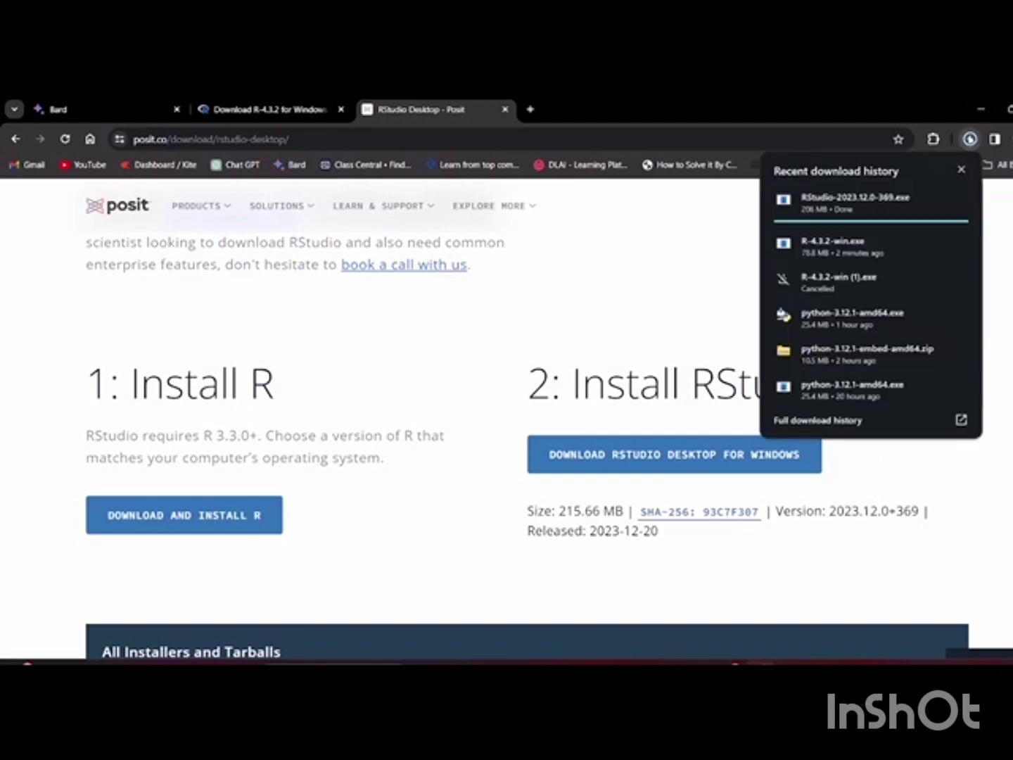
pyautogui.click(971, 139)
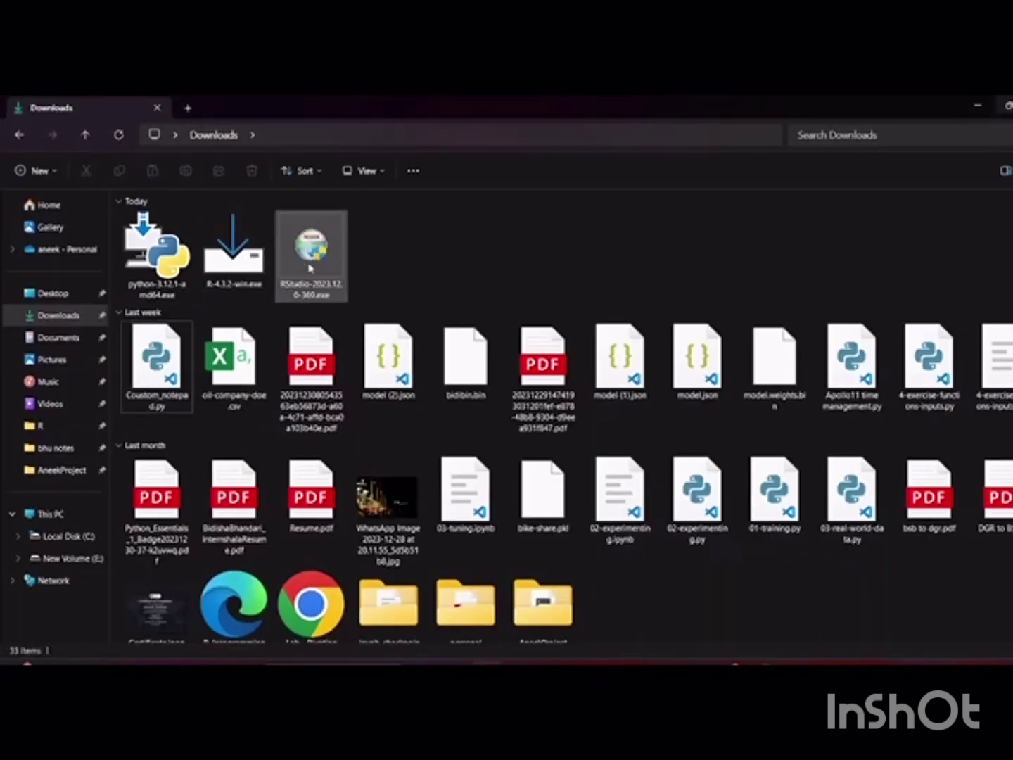
pyautogui.click(230, 256)
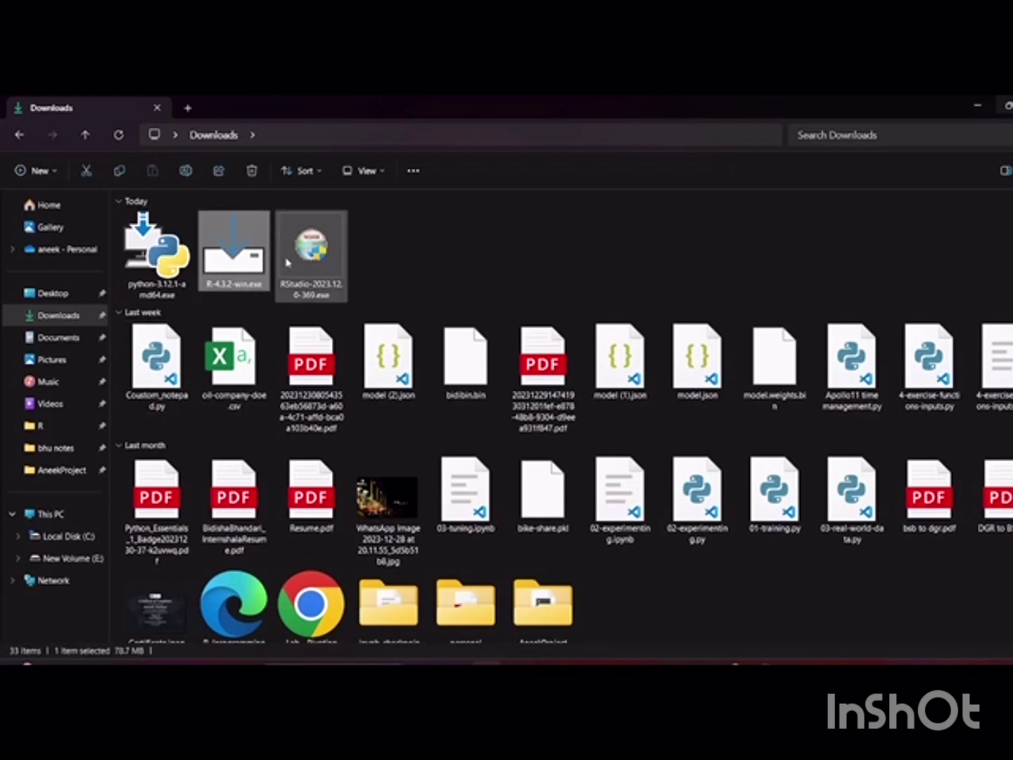
pyautogui.doubleClick(242, 251)
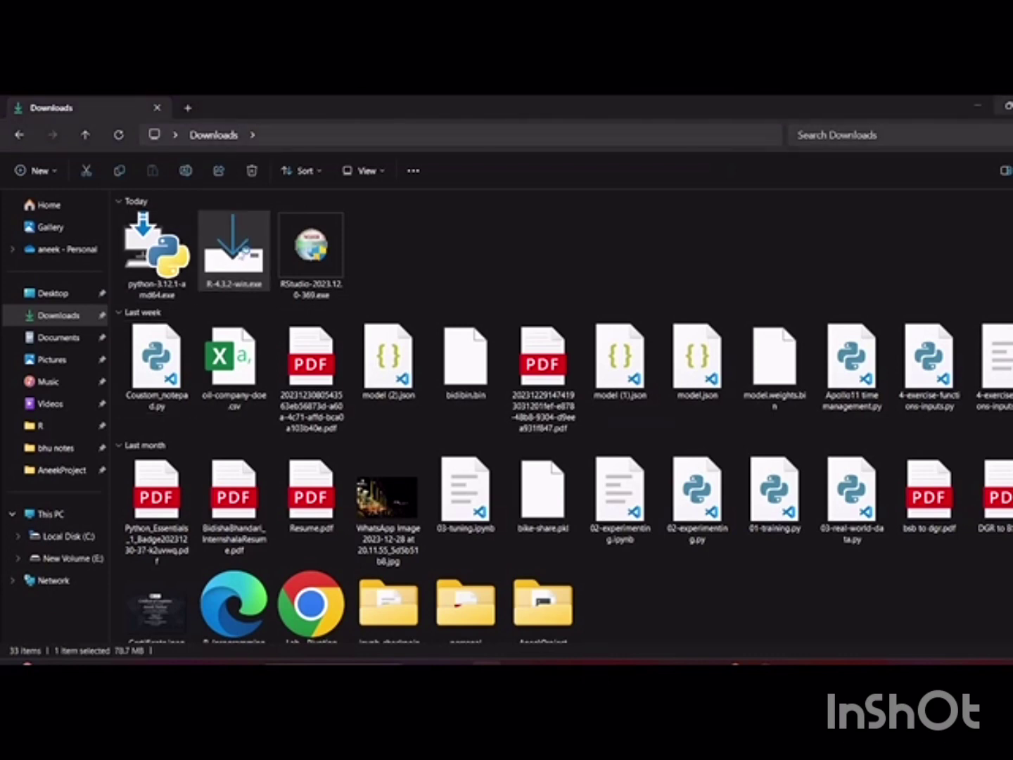
pyautogui.click(239, 287)
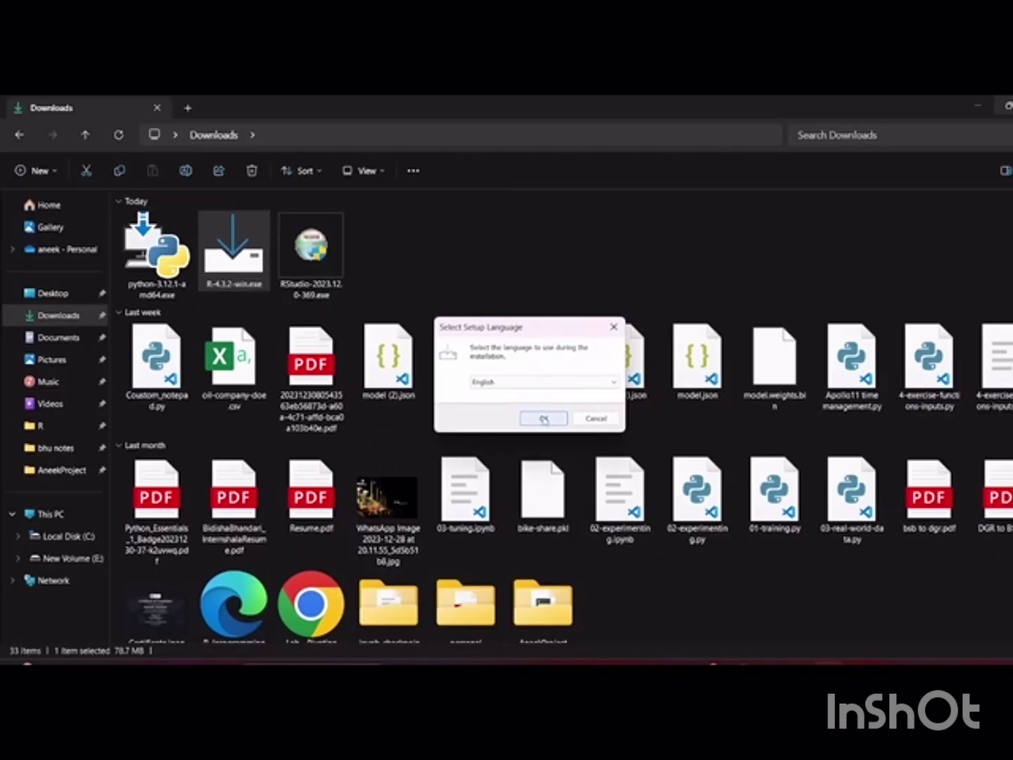
pyautogui.click(544, 419)
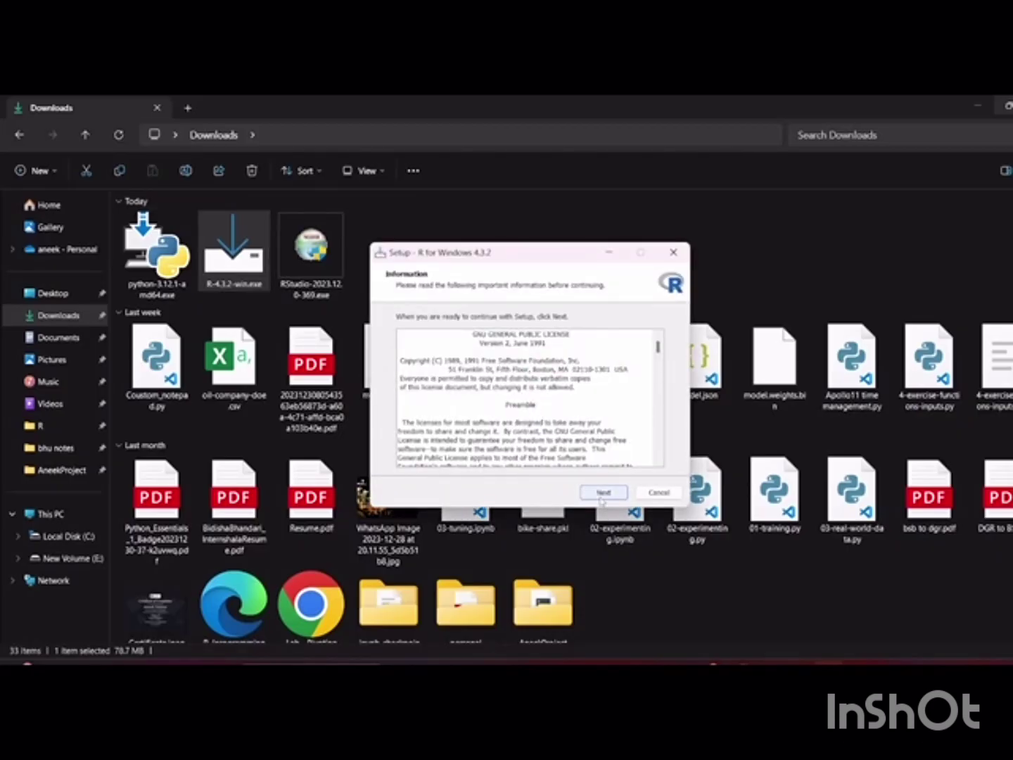
# Accept the R 4.3.2 license information and keep the default destination, components, startup options and Start Menu folder.
pyautogui.click(604, 493)
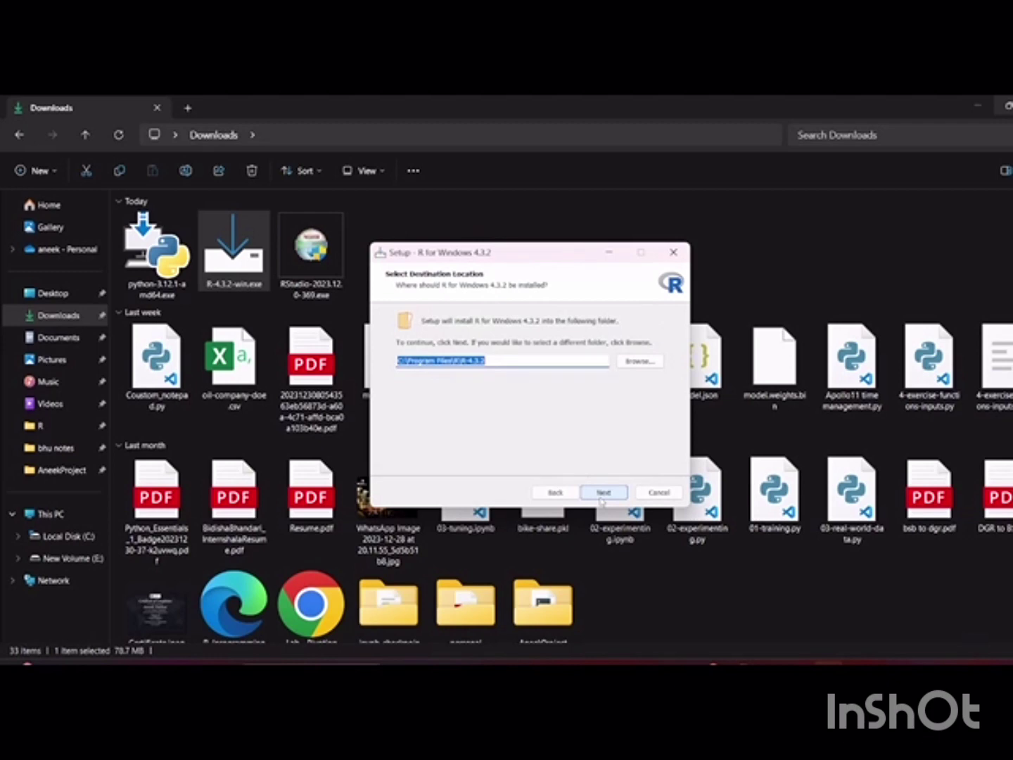
pyautogui.click(602, 494)
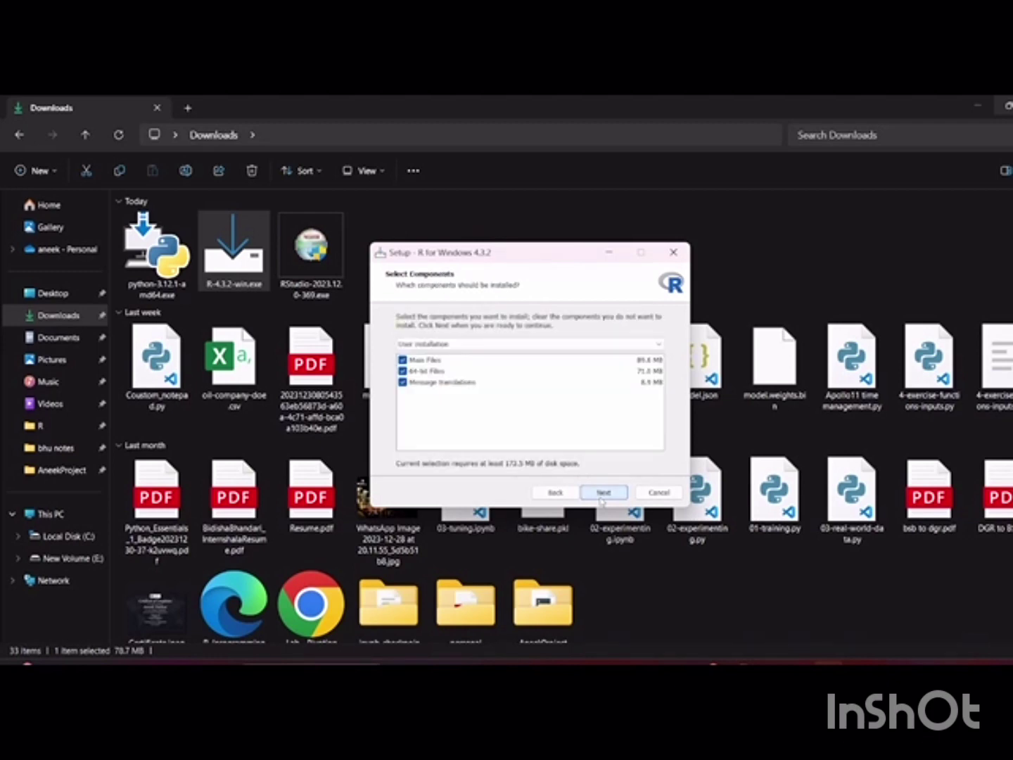
pyautogui.click(603, 492)
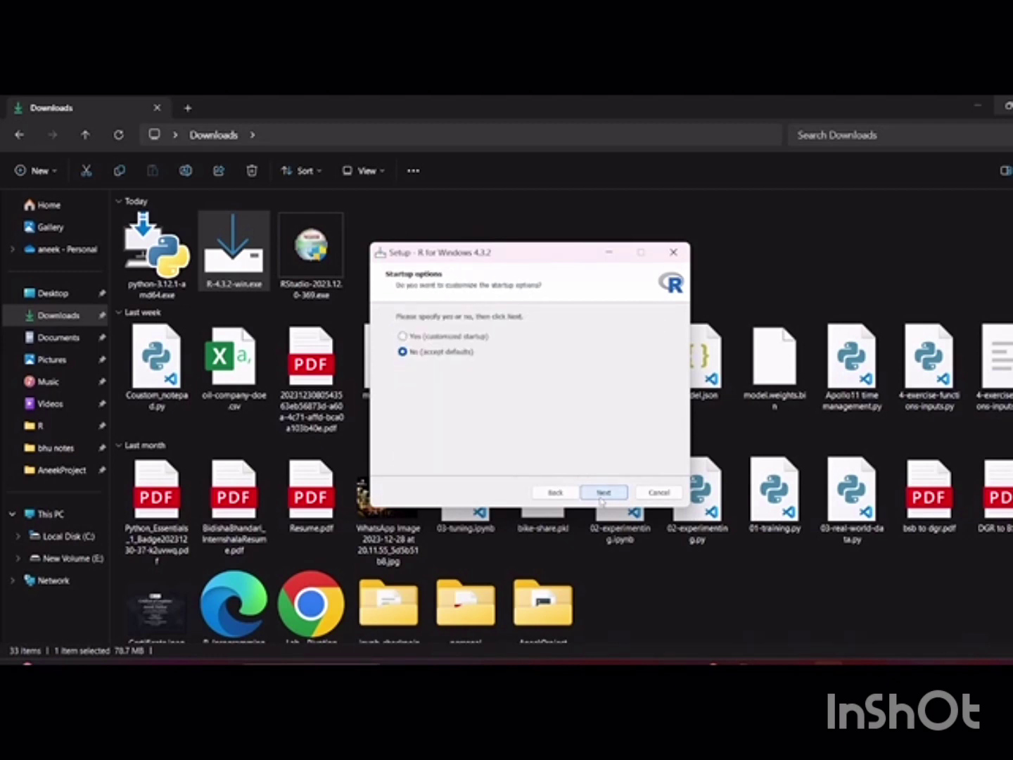
pyautogui.click(603, 492)
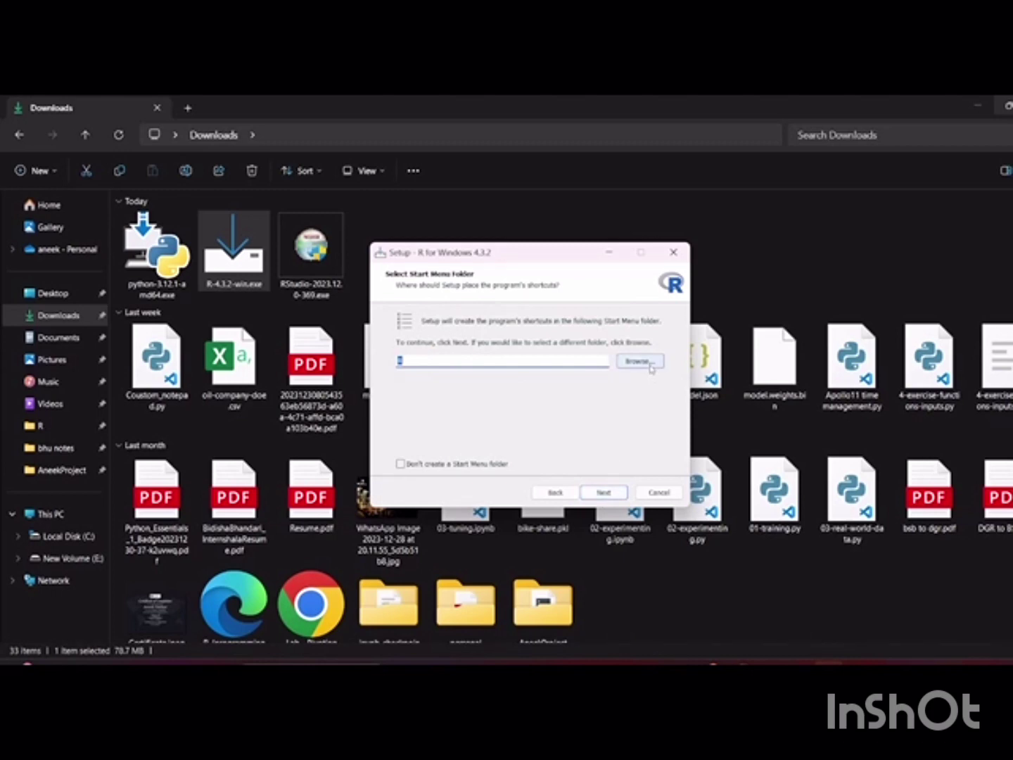
pyautogui.click(599, 494)
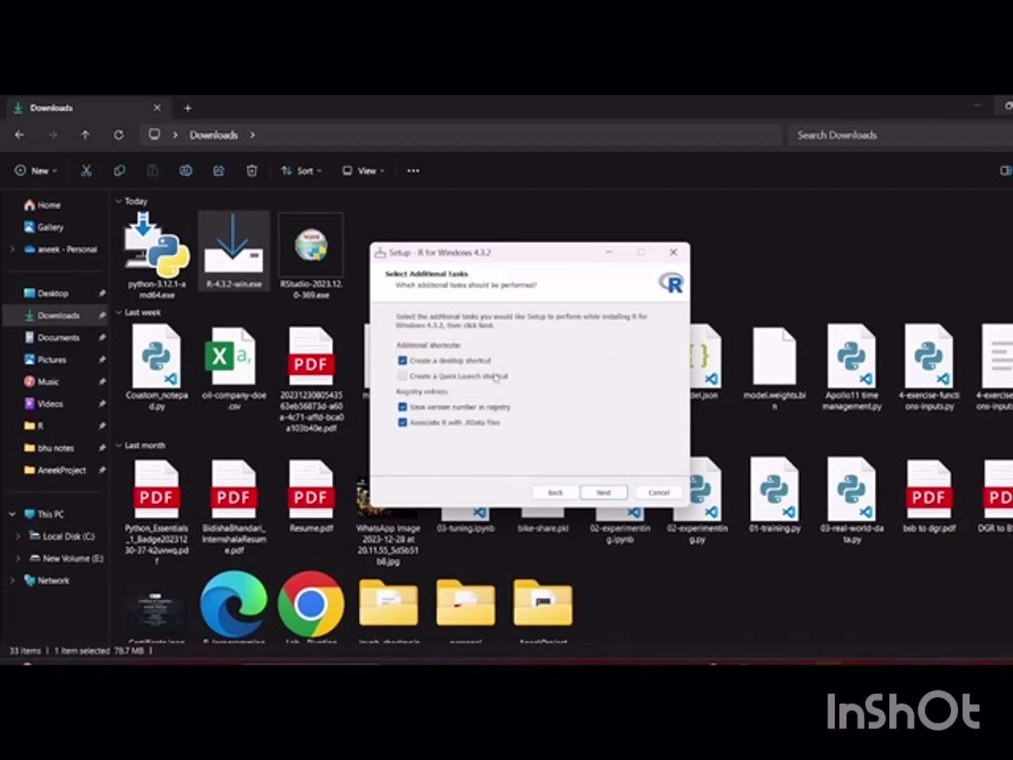
# Enable the Quick Launch shortcut among the additional tasks, install R for Windows 4.3.2 and finish the setup wizard.
pyautogui.click(403, 375)
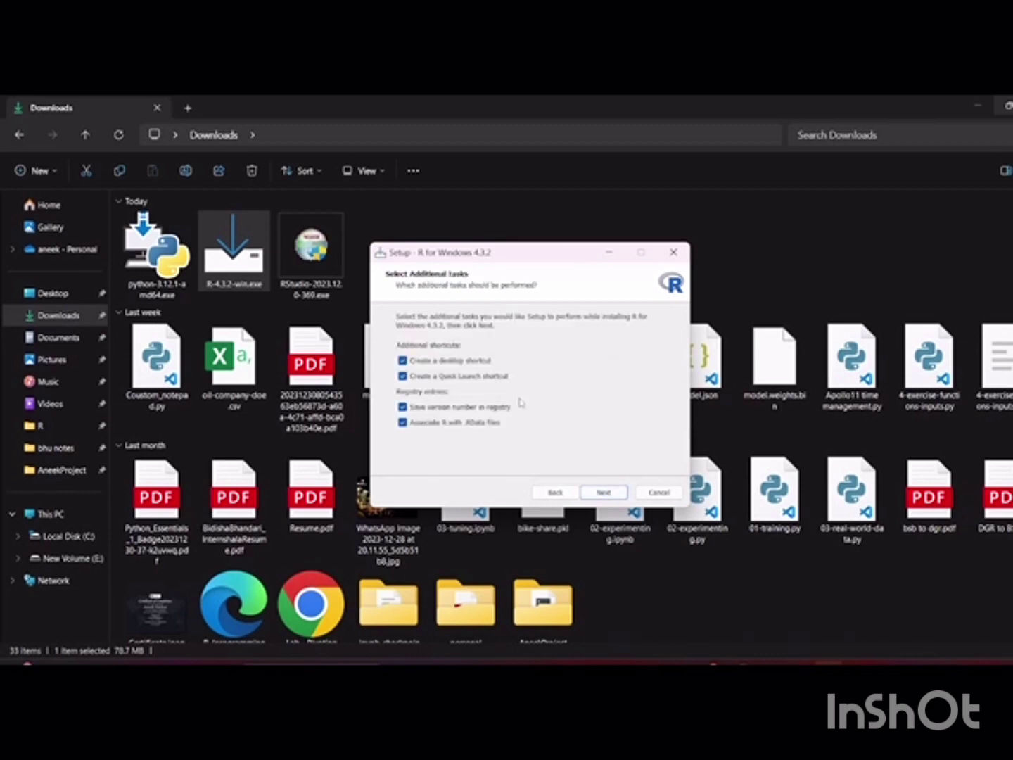
pyautogui.click(599, 494)
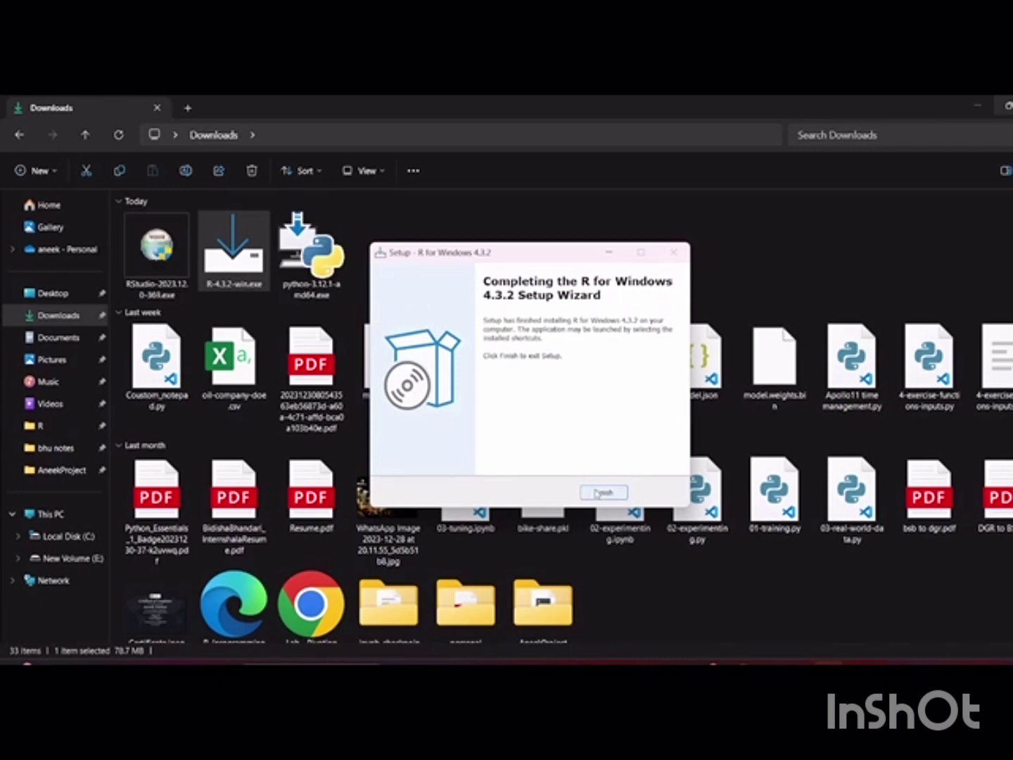
pyautogui.click(600, 493)
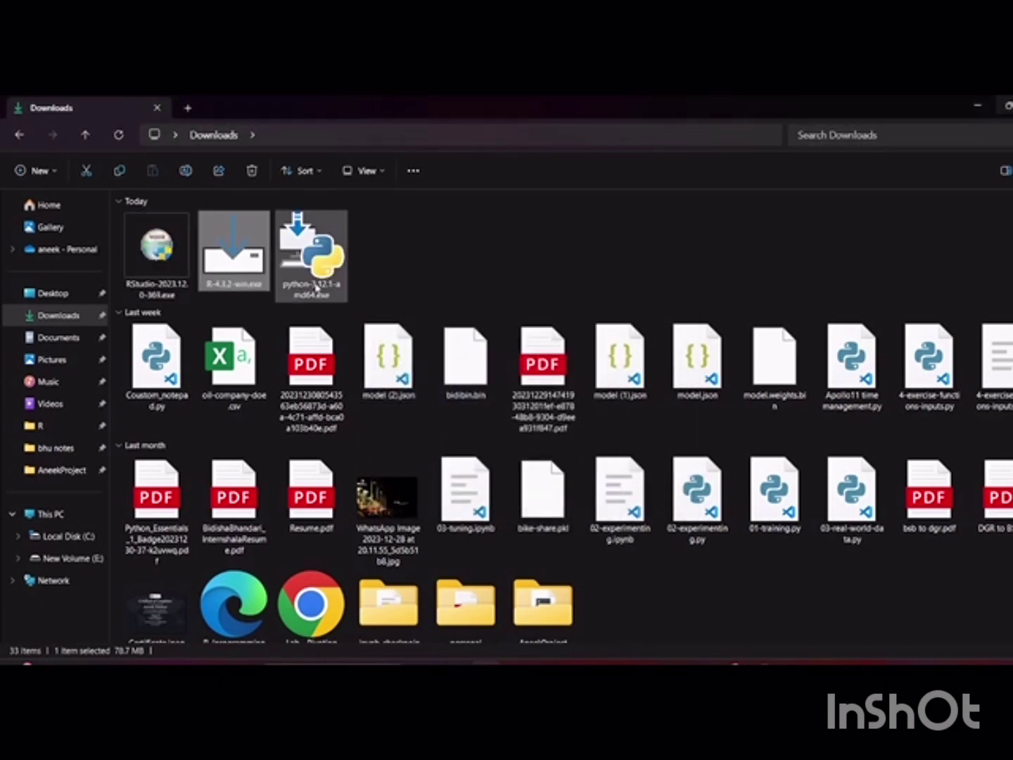
# Install RStudio from the downloaded RStudio-2023.12.0-369.exe with the default install location and Start Menu folder, and close its setup.
pyautogui.click(167, 274)
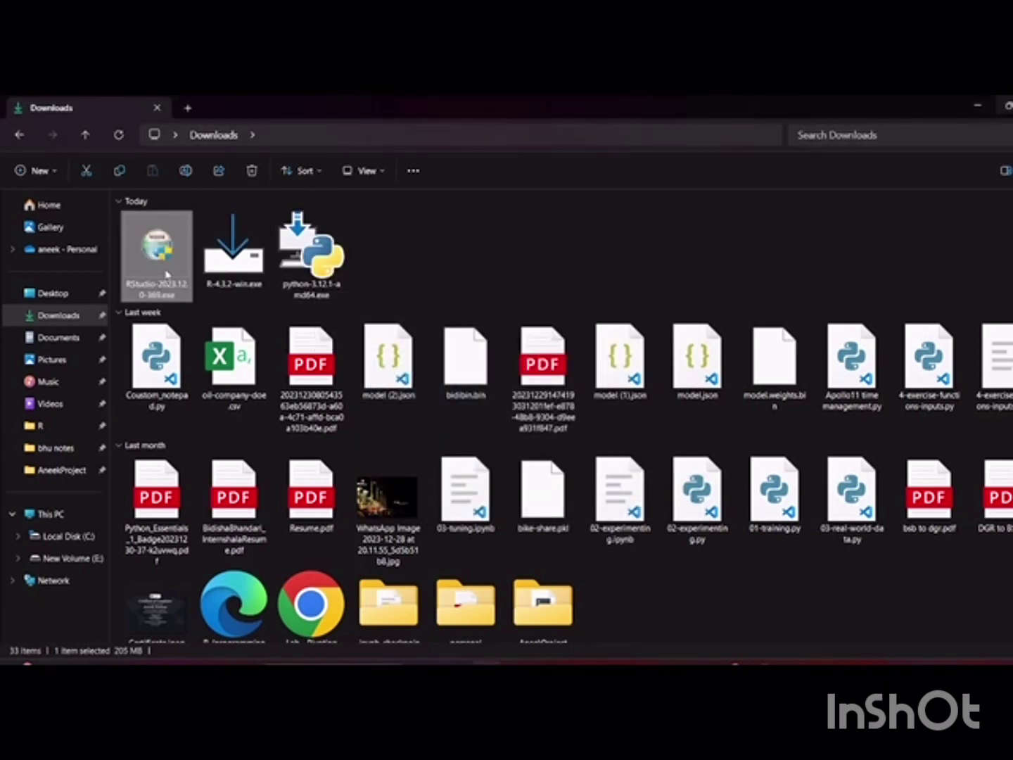
pyautogui.doubleClick(167, 274)
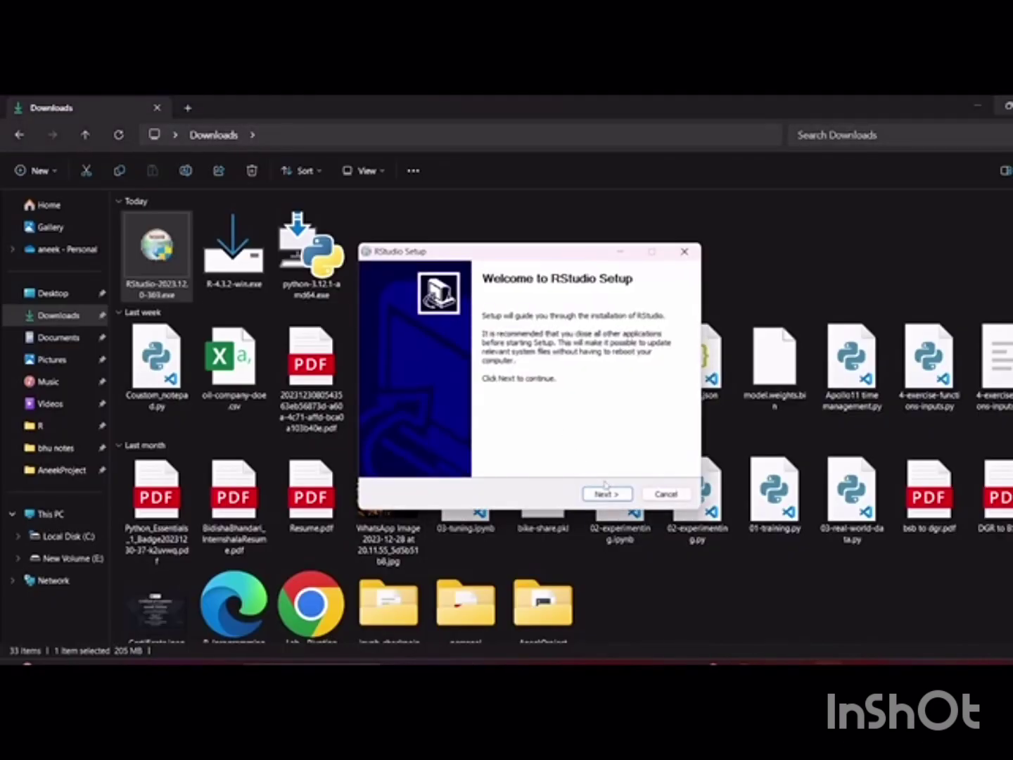
pyautogui.click(608, 494)
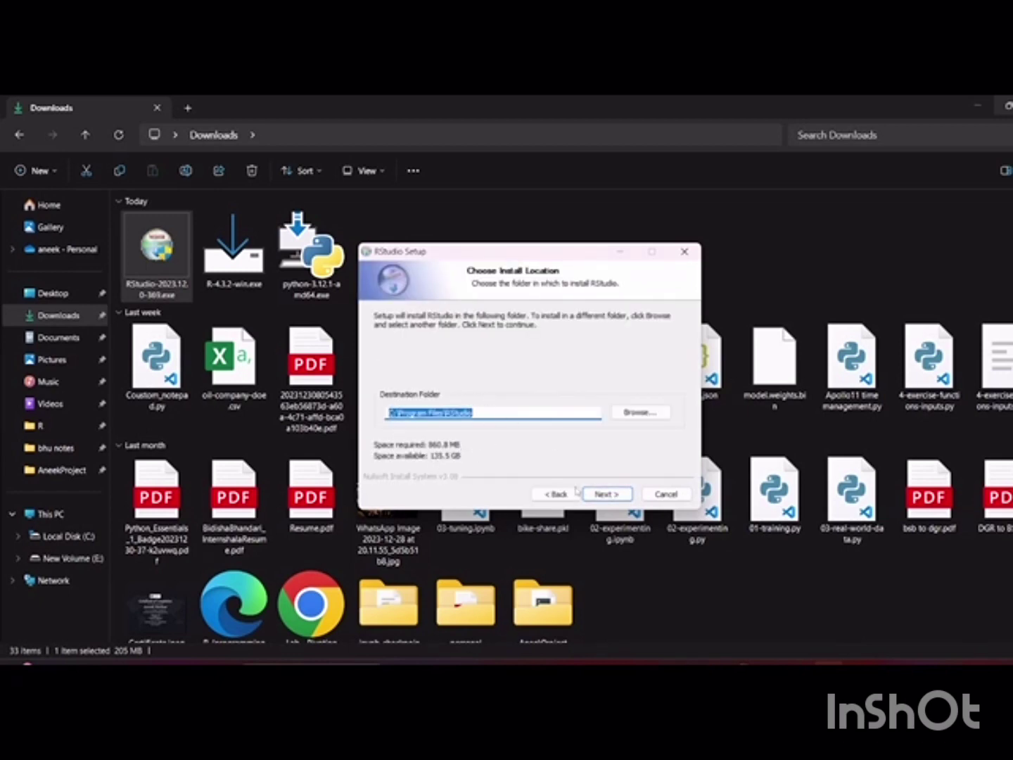
pyautogui.click(609, 495)
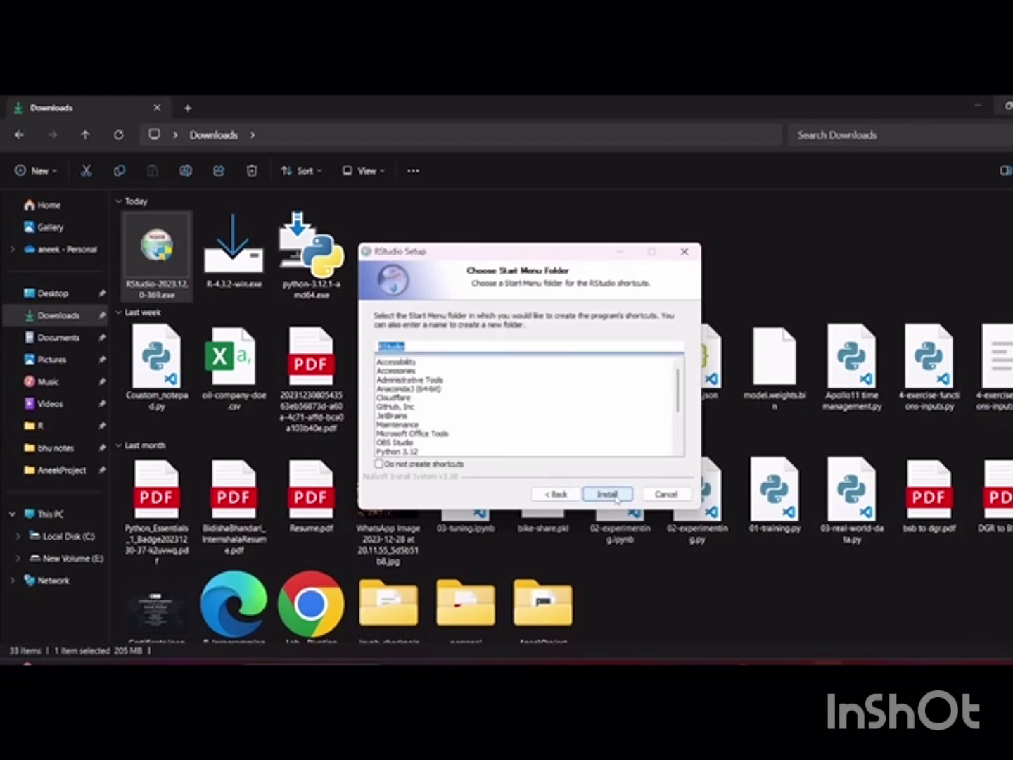
pyautogui.click(611, 495)
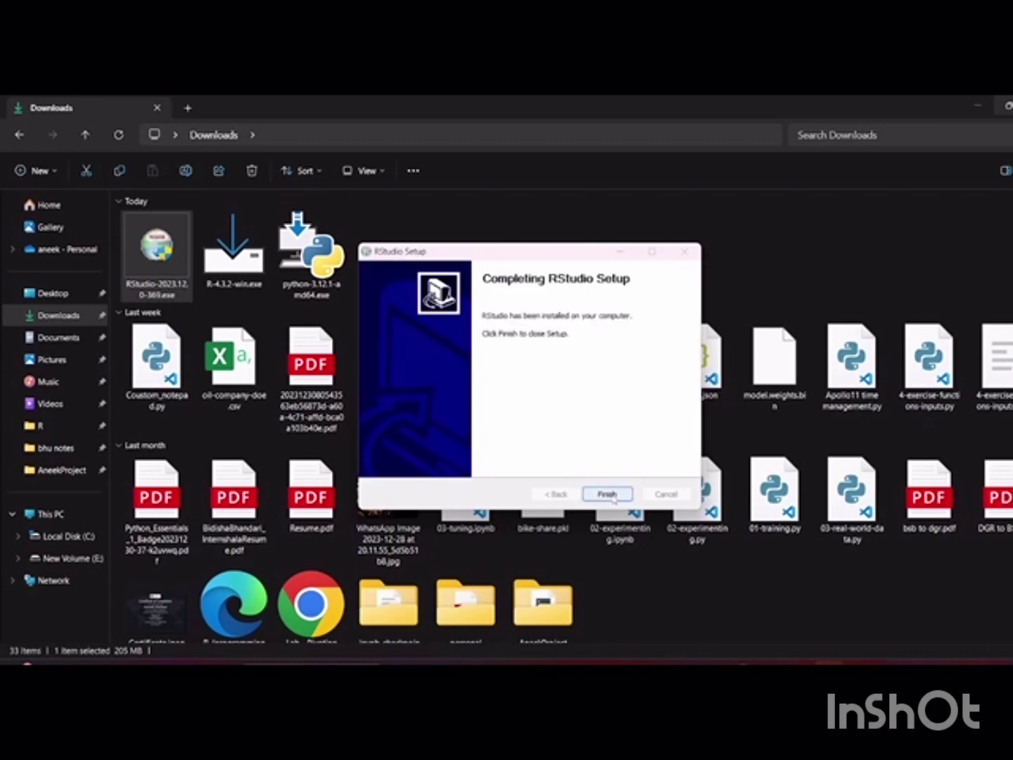
pyautogui.click(609, 495)
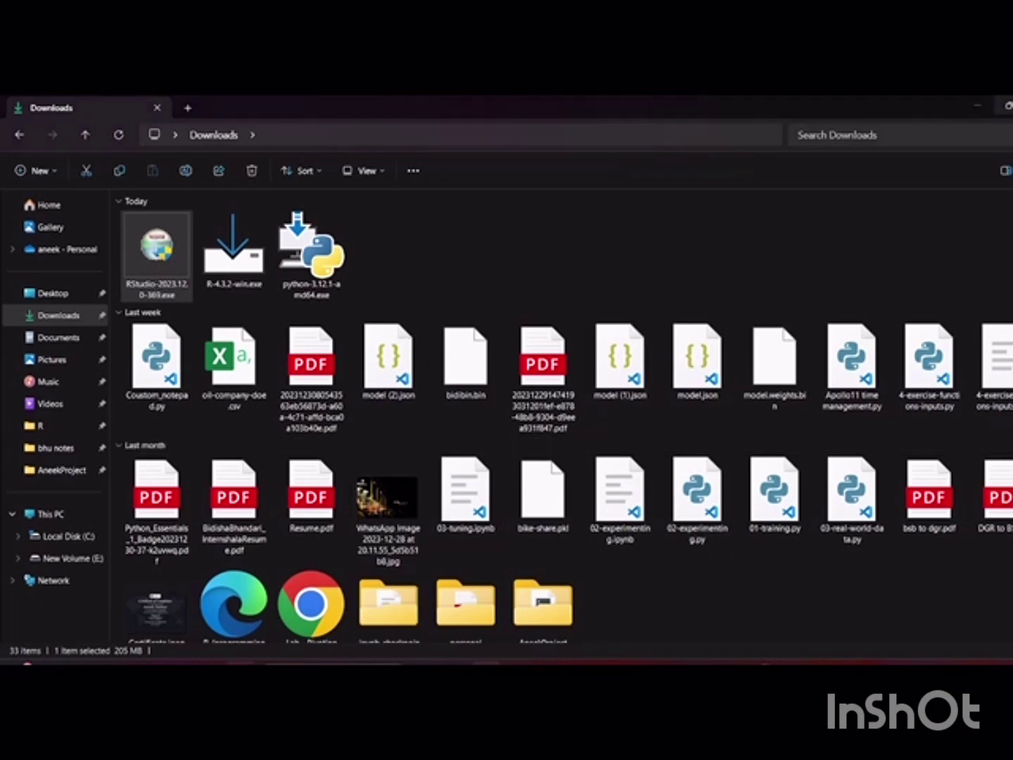
# Search the installed apps for "R st" and switch to RStudio.
pyautogui.press('super')
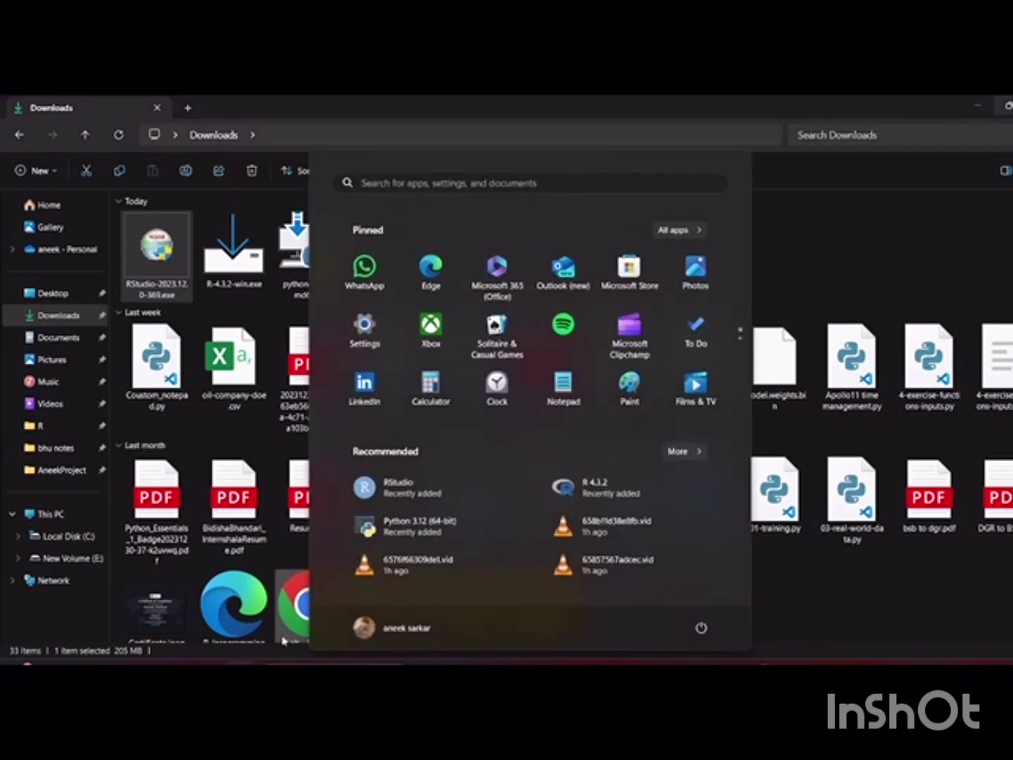
pyautogui.write('Run')
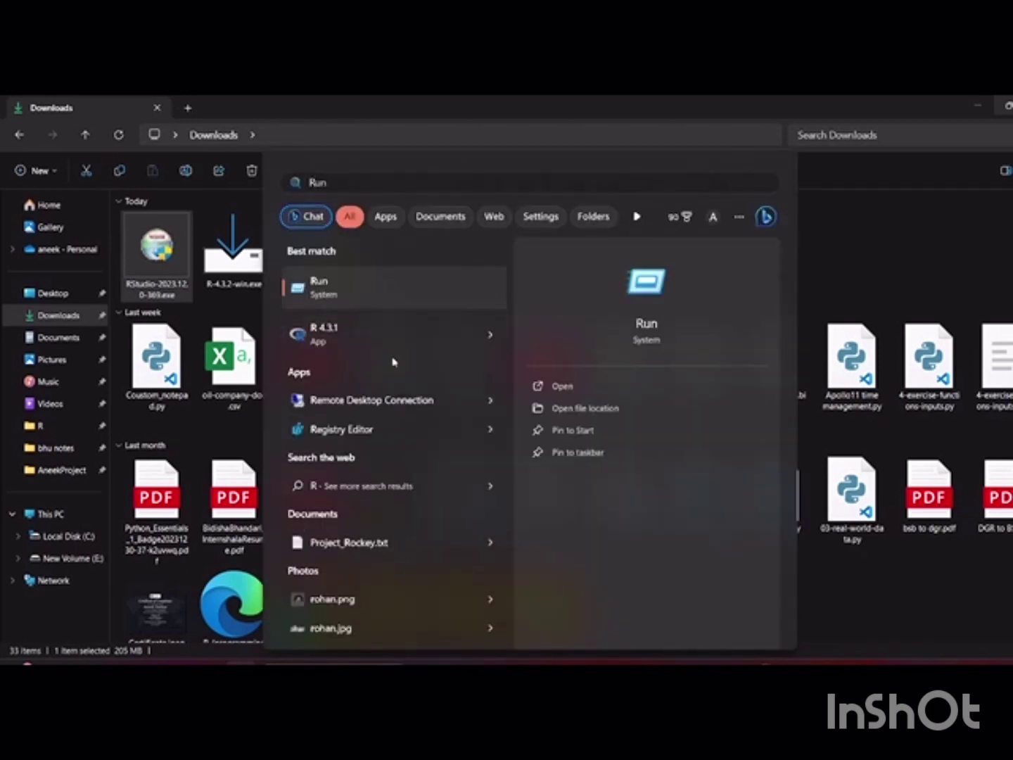
pyautogui.press('BackSpace')
pyautogui.press('BackSpace')
pyautogui.write('st')
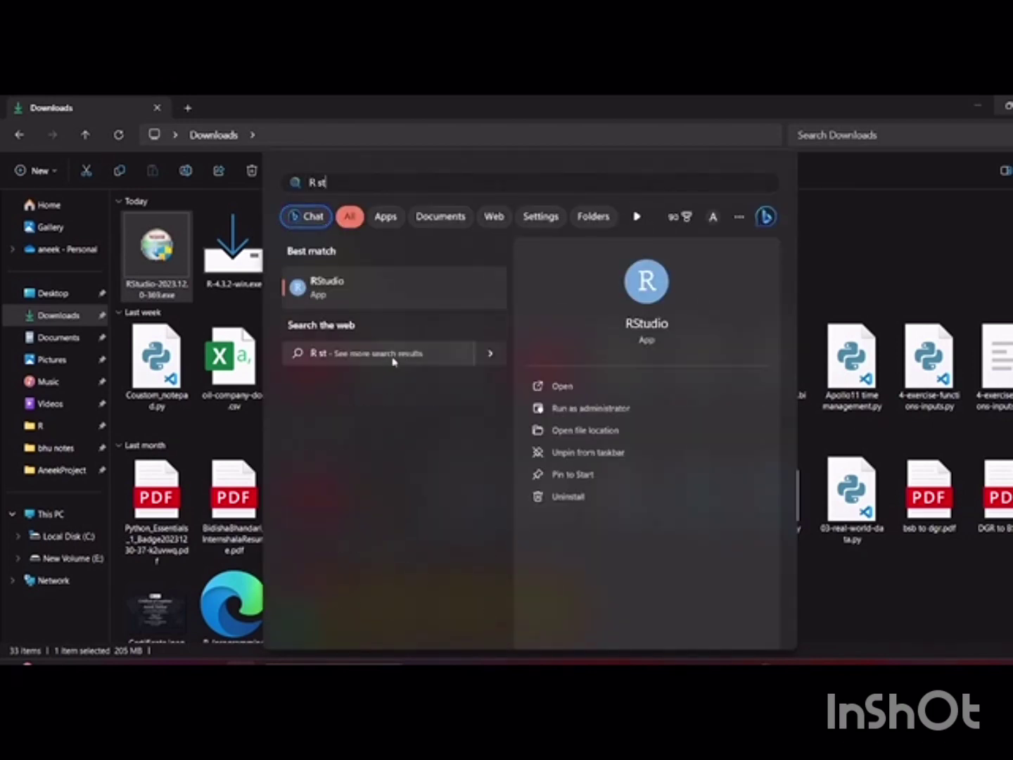
pyautogui.click(399, 299)
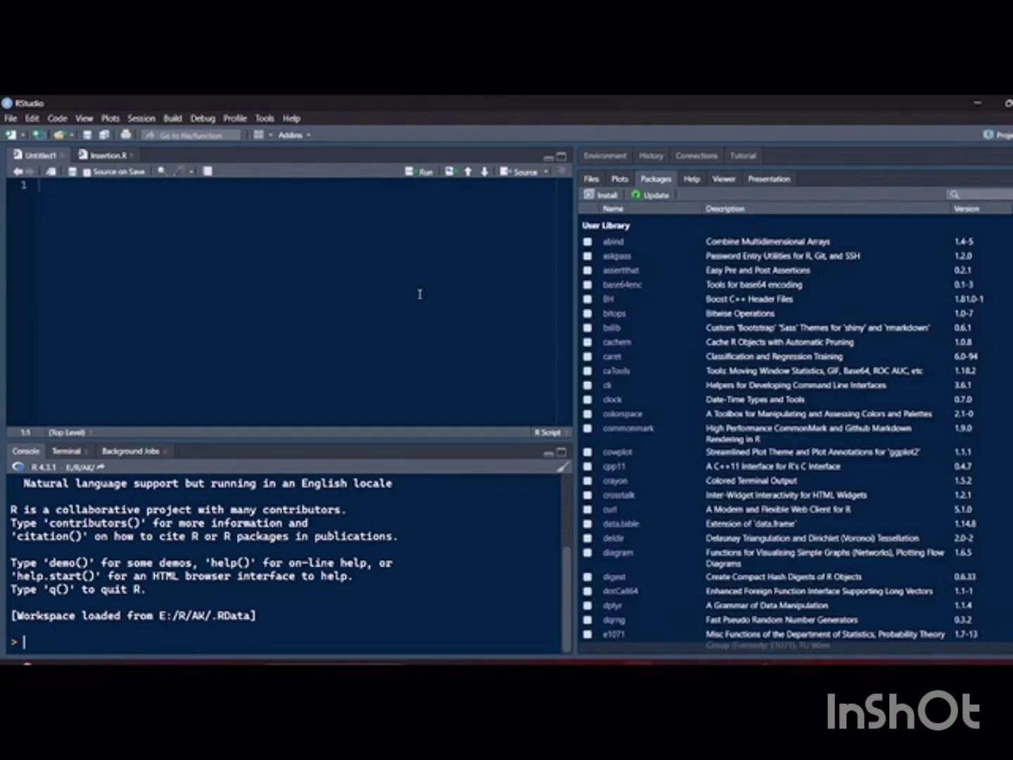
pyautogui.scroll(-15, 719, 404)
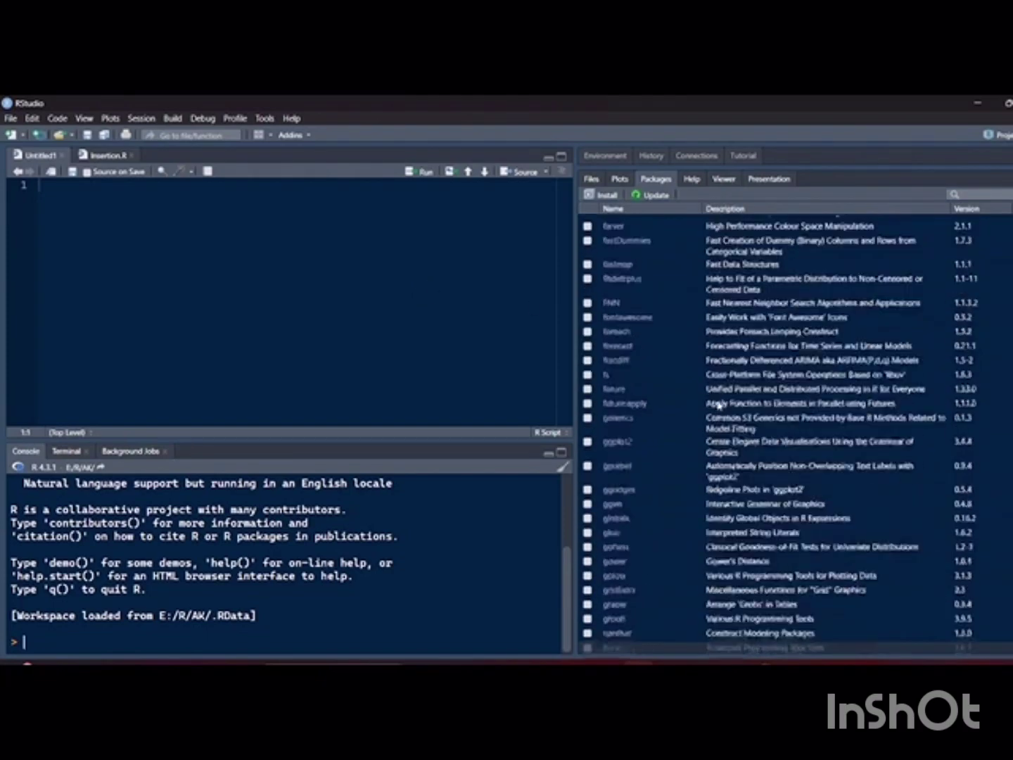
pyautogui.scroll(-5, 719, 403)
pyautogui.scroll(20, 718, 404)
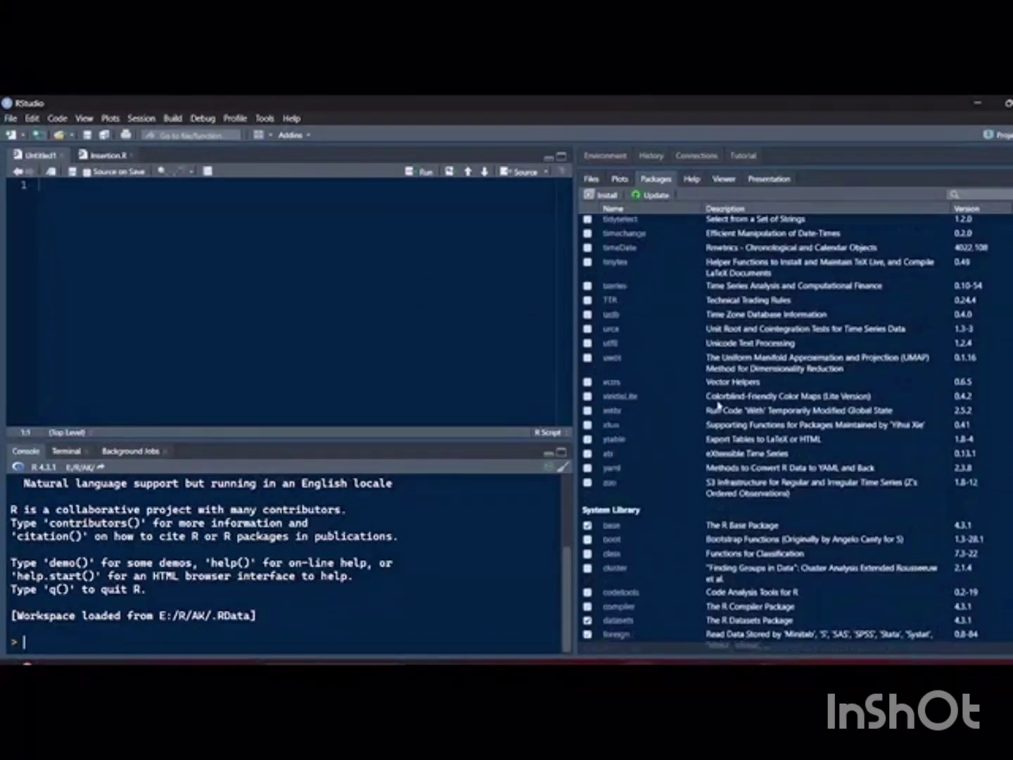
pyautogui.scroll(10, 719, 404)
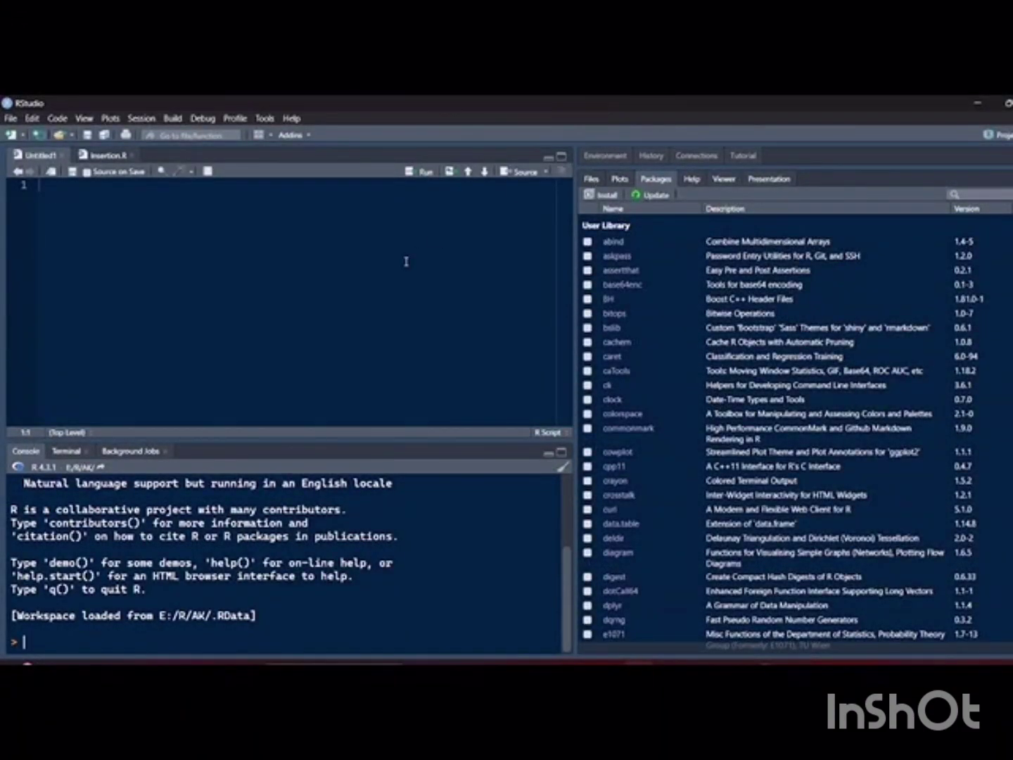
# Create a new blank R script.
pyautogui.click(11, 118)
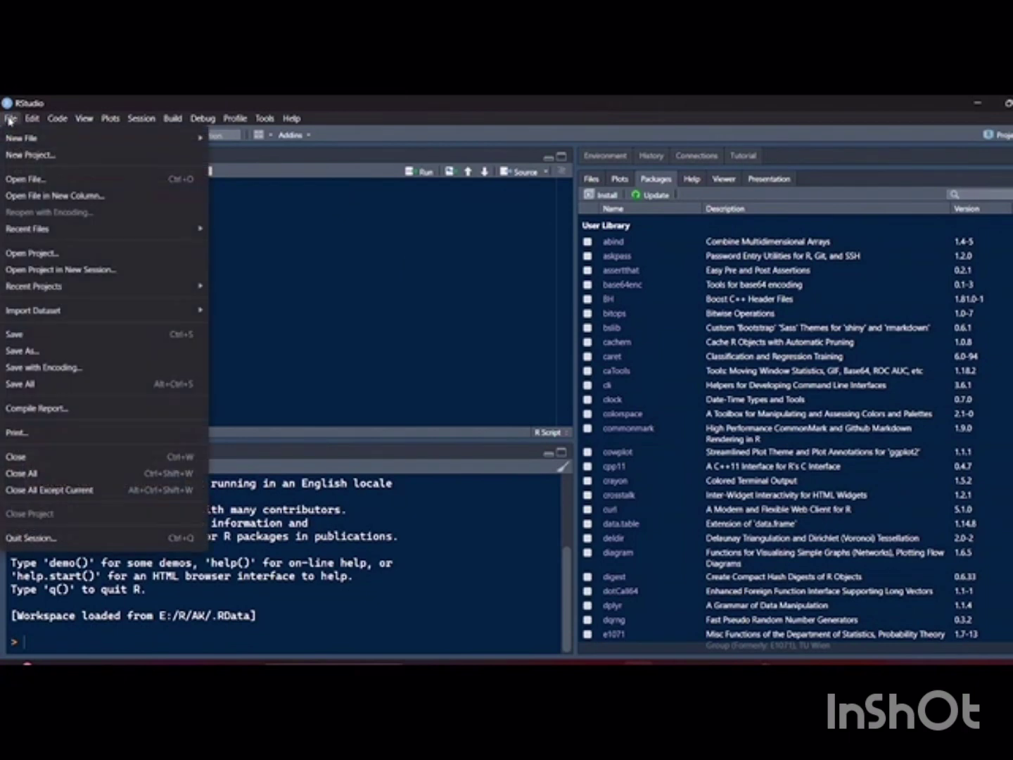
pyautogui.moveTo(16, 139)
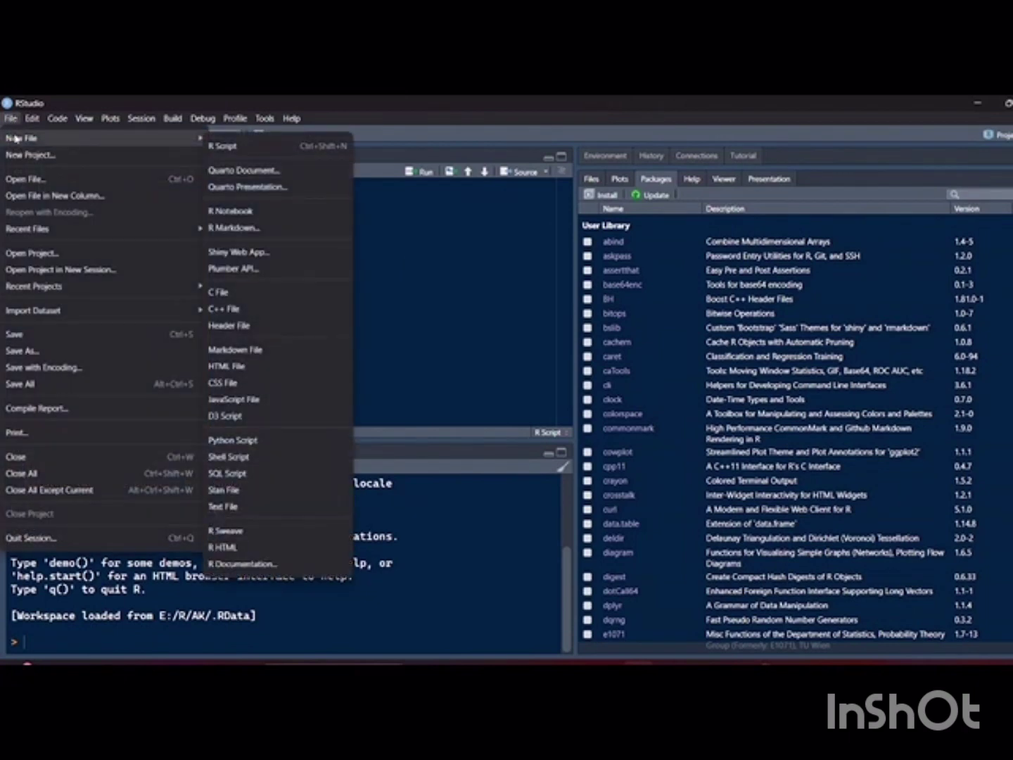
pyautogui.click(222, 146)
pyautogui.click(140, 118)
pyautogui.click(11, 119)
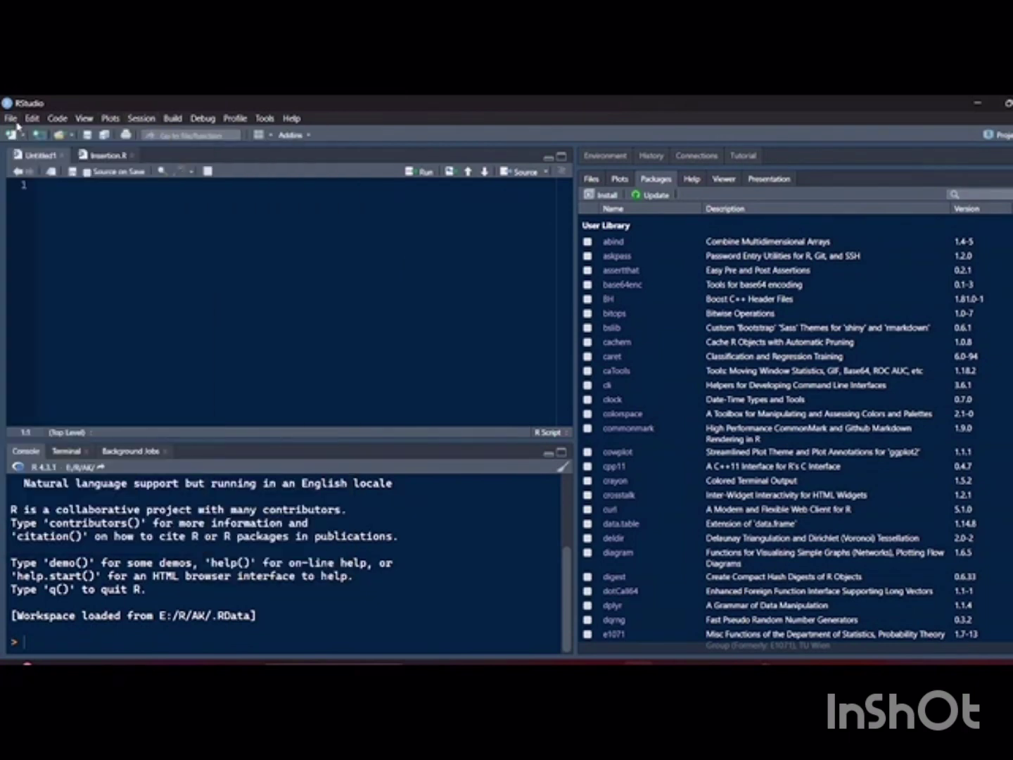
pyautogui.click(12, 119)
pyautogui.moveTo(172, 140)
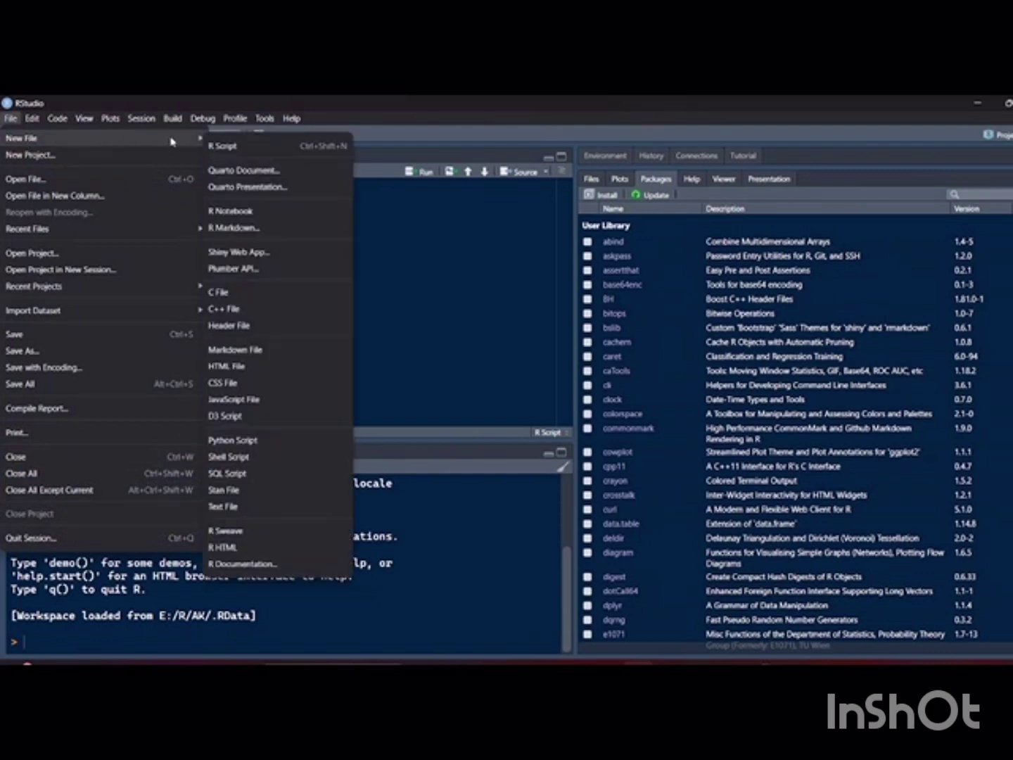
pyautogui.click(225, 145)
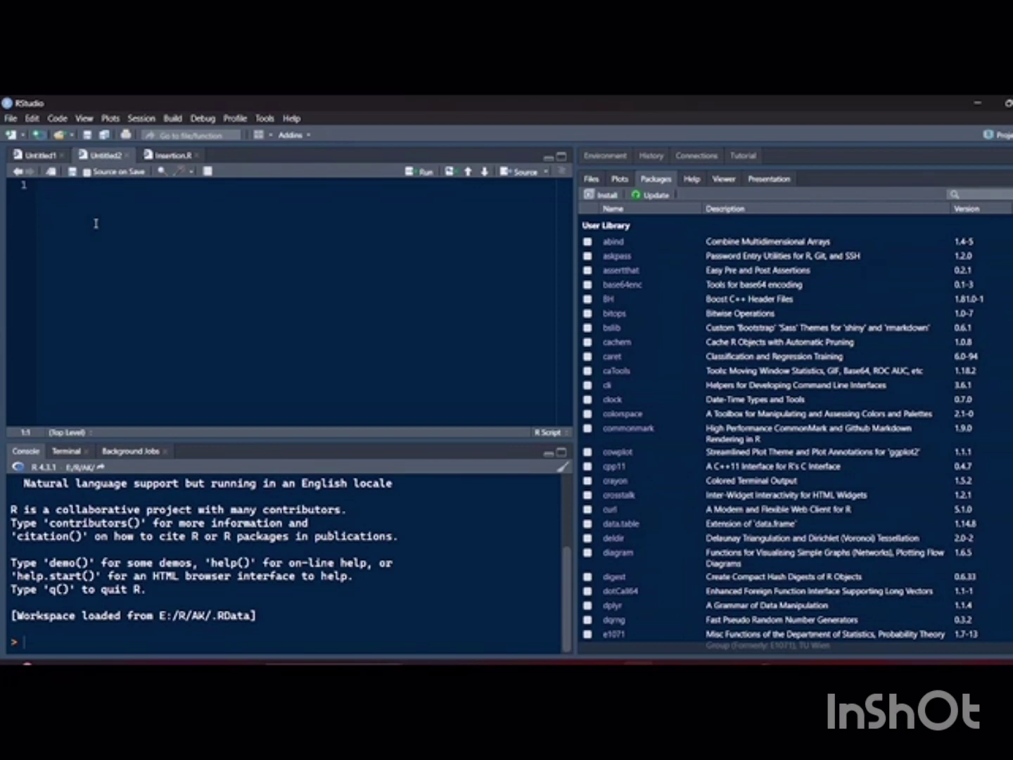
# Write three lines in the new script: x = 11, y = 12 and x+y.
pyautogui.write('x = 11')
pyautogui.press('Return')
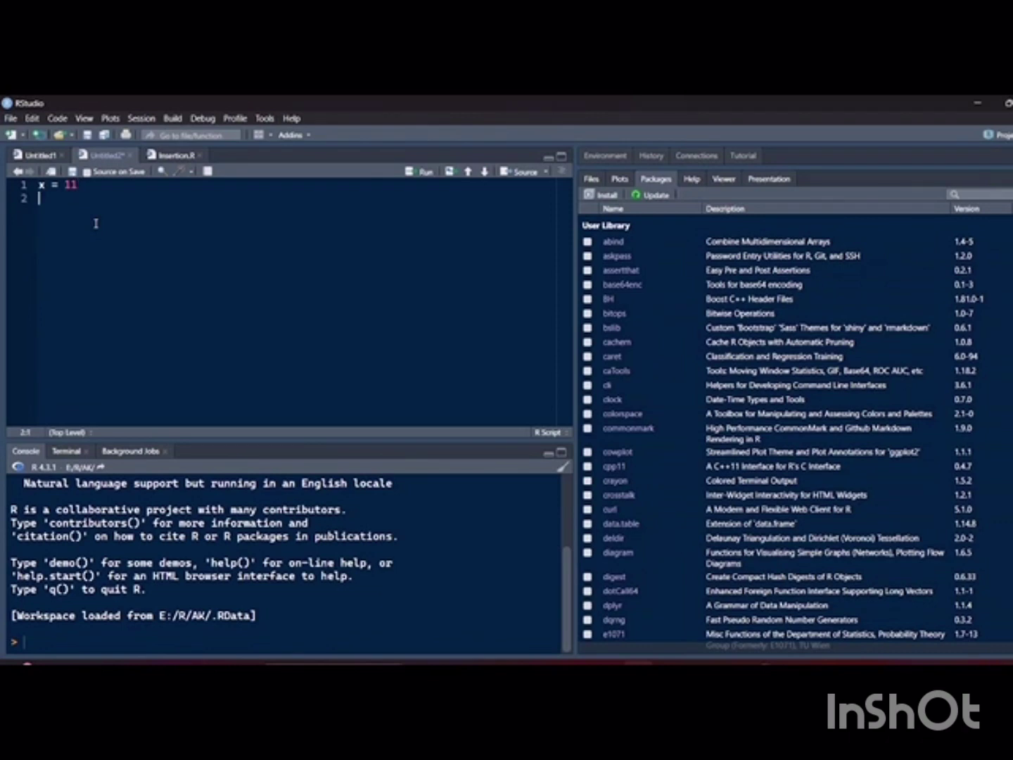
pyautogui.write('y = 12')
pyautogui.press('Return')
pyautogui.write('x+y')
# Run all lines of the script and check the executed commands and their output in the console.
pyautogui.hotkey('ctrl', 'a')
pyautogui.hotkey('ctrl', 'Return')
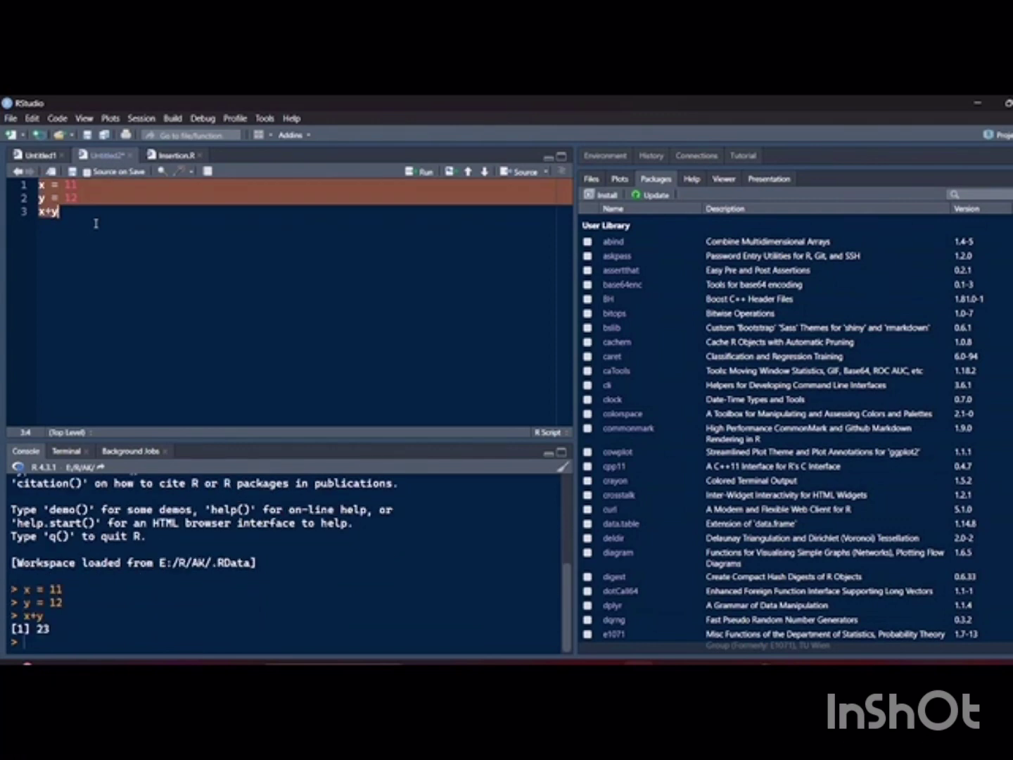
pyautogui.click(96, 223)
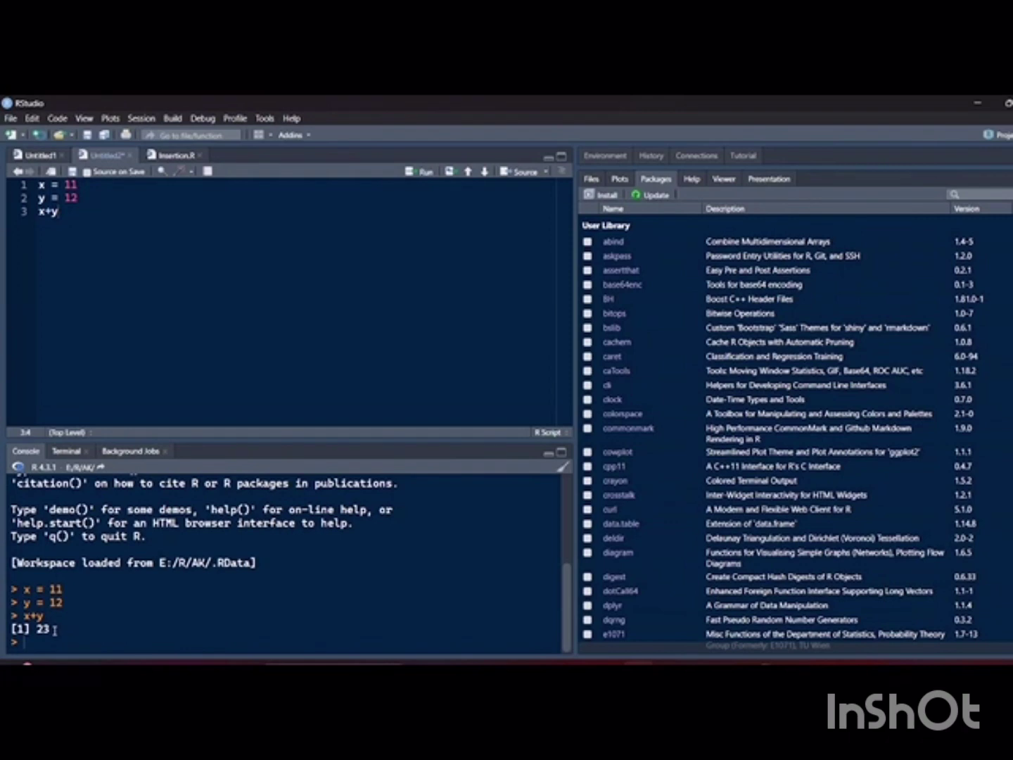
pyautogui.moveTo(56, 630); pyautogui.dragTo(12, 589)
pyautogui.click(93, 616)
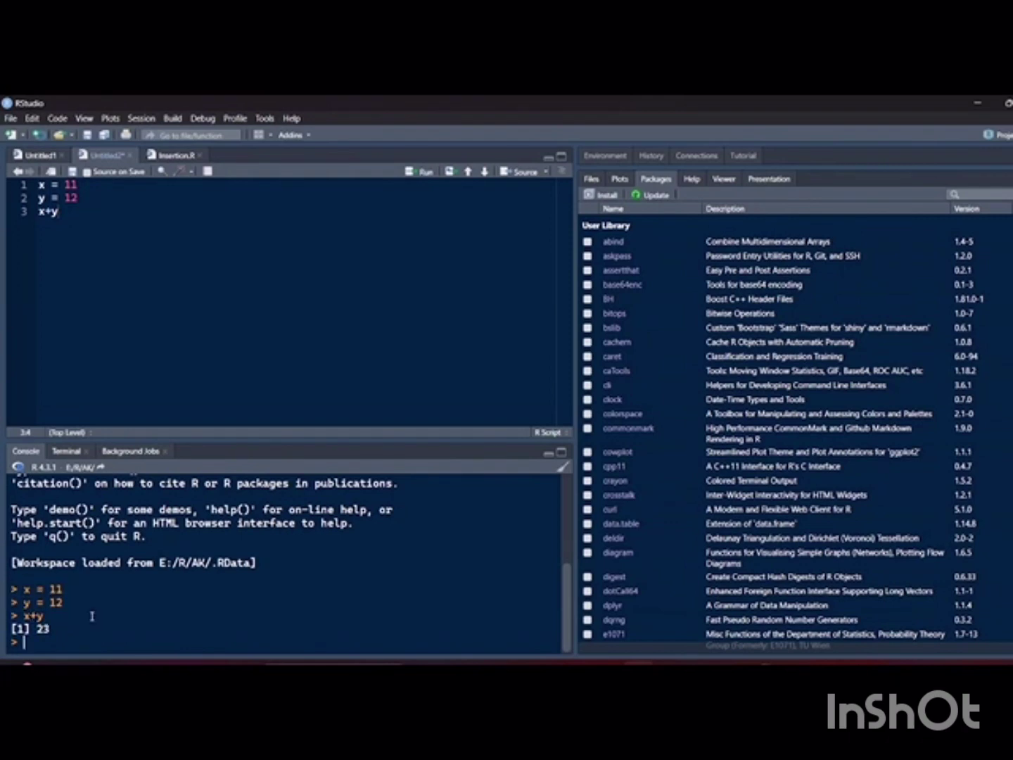